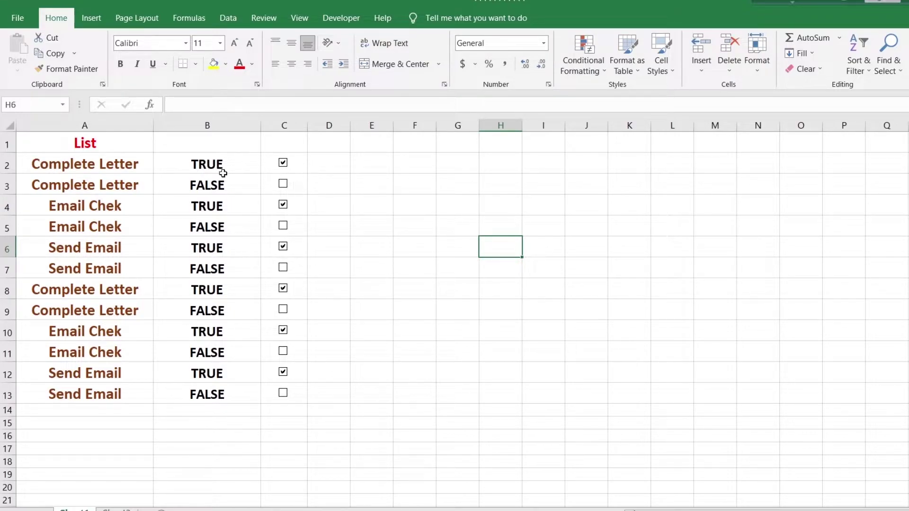
# Step: Test the check boxes in C2, C3 and C4 by toggling each one and restoring its original state
pyautogui.click(284, 167)
pyautogui.click(285, 167)
pyautogui.click(284, 190)
pyautogui.click(284, 183)
pyautogui.click(283, 206)
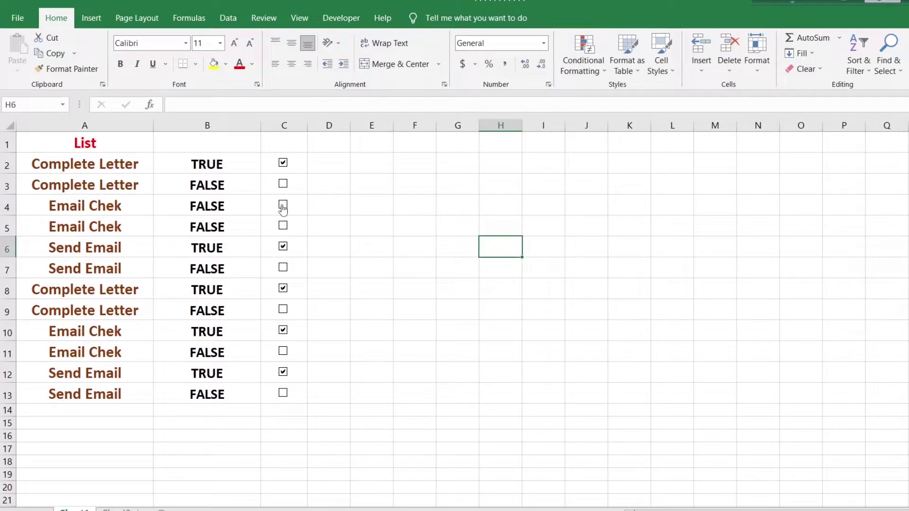
pyautogui.click(283, 206)
# Step: Switch to the second worksheet, which holds only the task list, and widen columns B and C
pyautogui.hotkey('ctrl', 'pagedown')
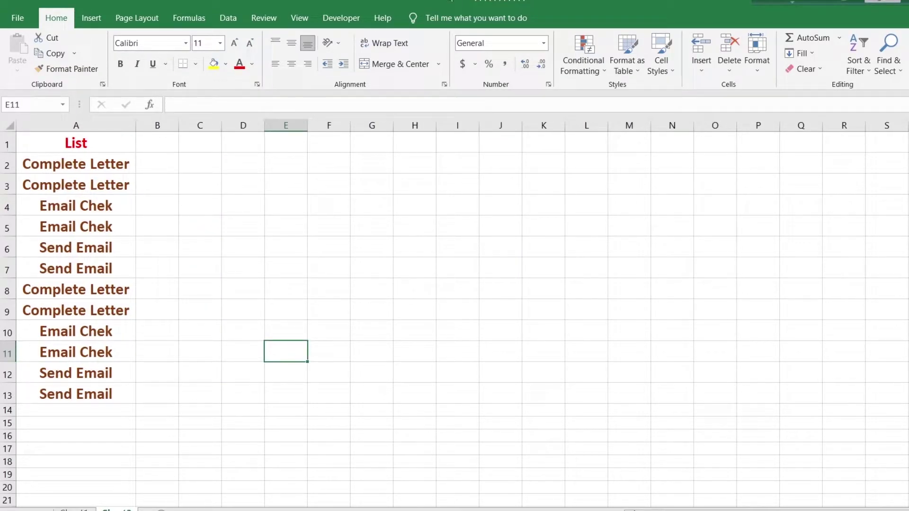
pyautogui.click(172, 125)
pyautogui.moveTo(179, 125); pyautogui.dragTo(266, 125)
pyautogui.click(237, 126)
pyautogui.click(331, 226)
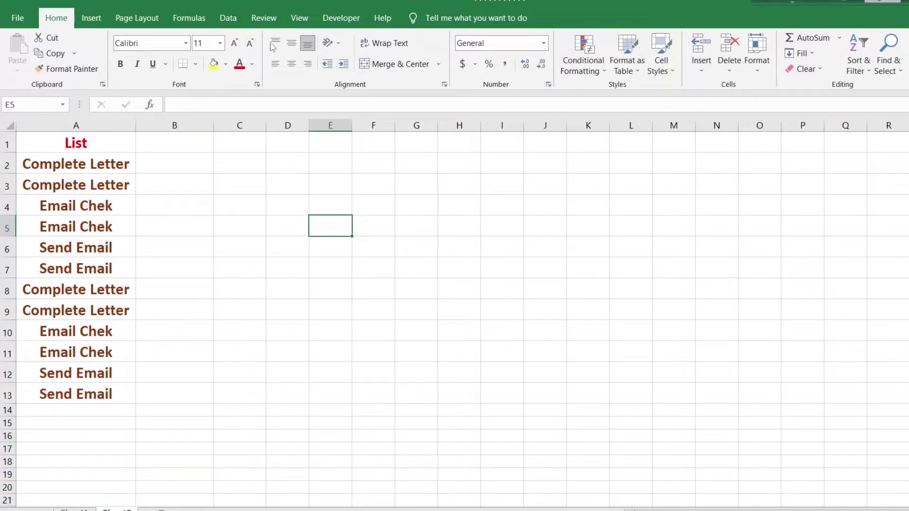
# Step: Check the Developer entry among the main tabs in the ribbon customization options, and leave without applying changes
pyautogui.click(354, 20)
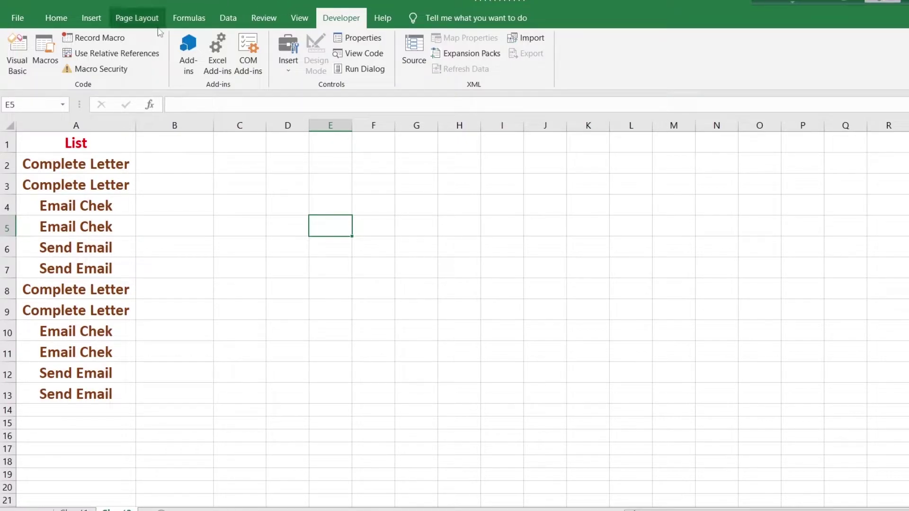
pyautogui.click(175, 22)
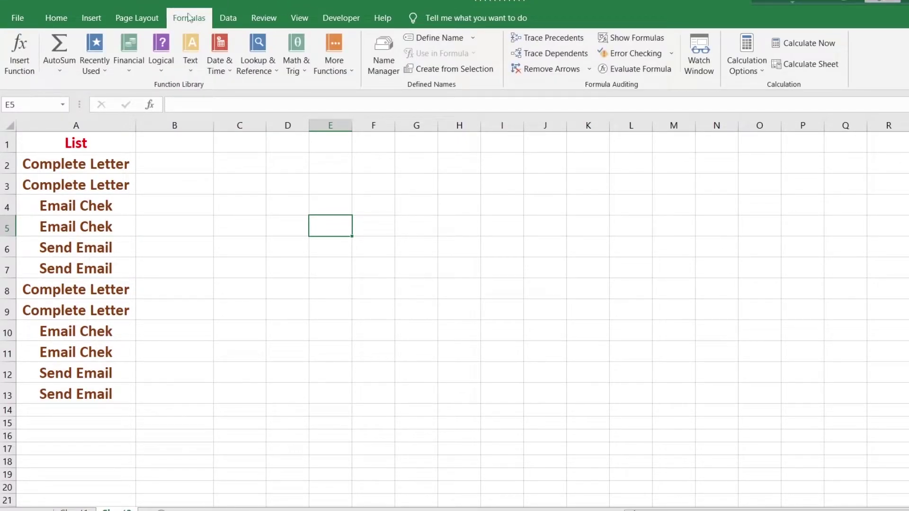
pyautogui.rightClick(189, 17)
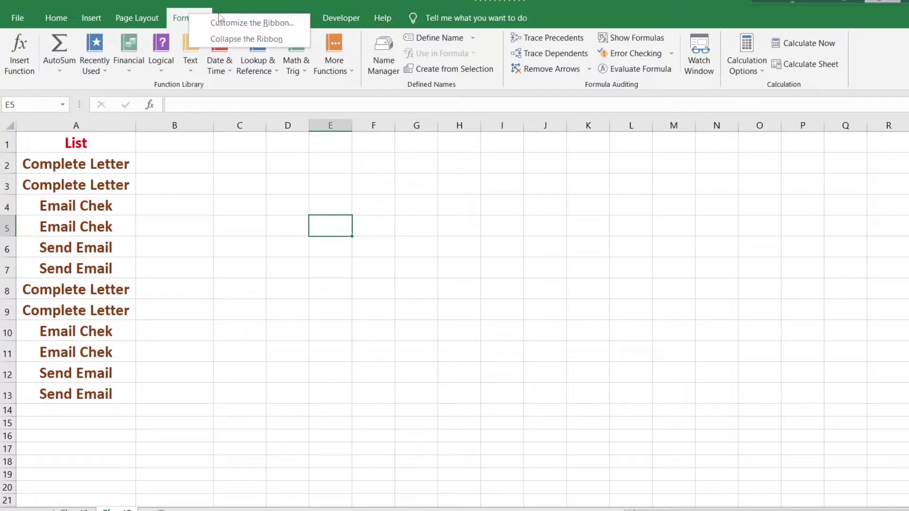
pyautogui.click(227, 26)
pyautogui.moveTo(441, 50); pyautogui.dragTo(290, 39)
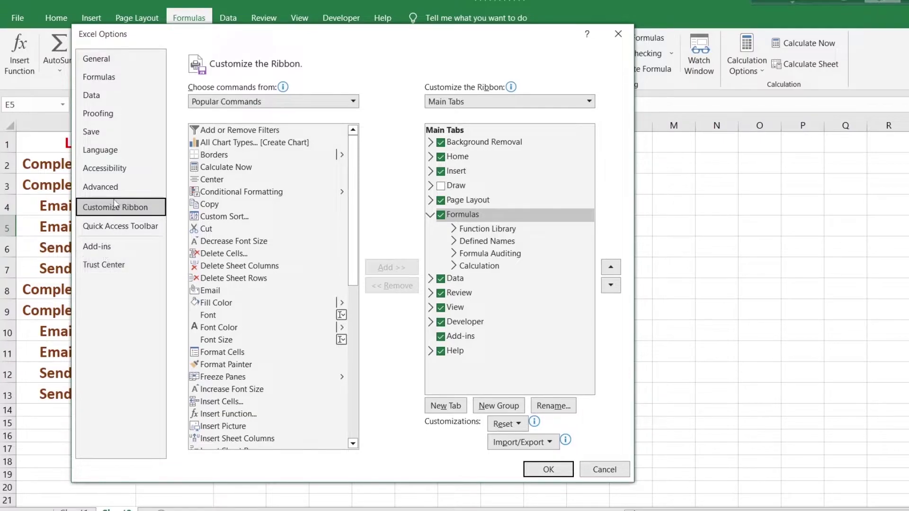
pyautogui.click(118, 214)
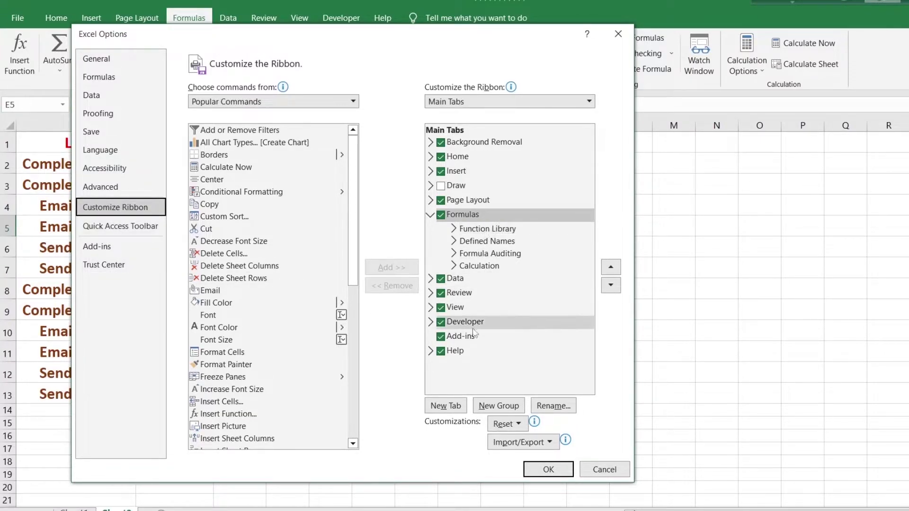
pyautogui.click(441, 322)
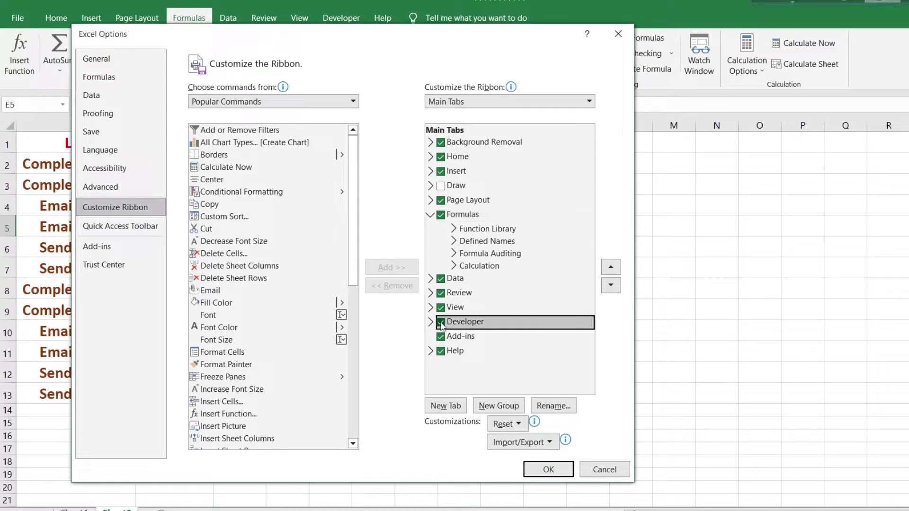
pyautogui.click(441, 323)
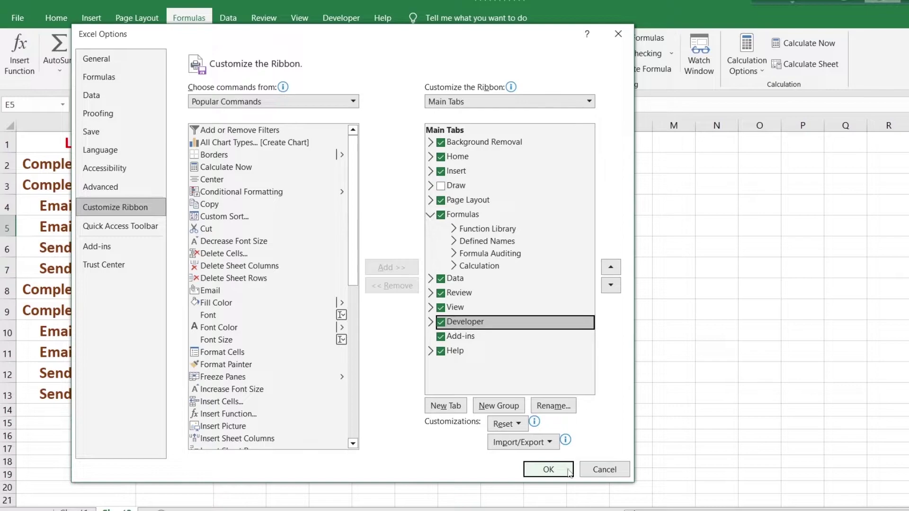
pyautogui.click(599, 470)
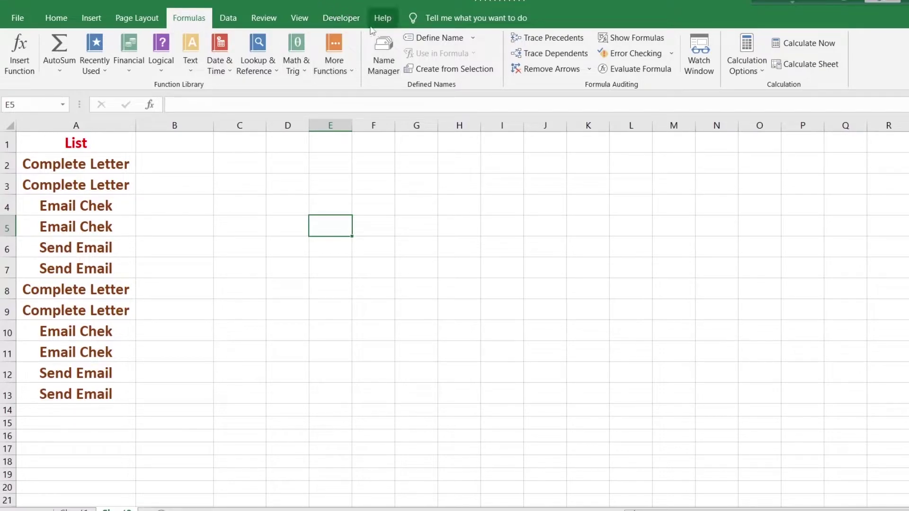
# Step: Insert a form-control check box at cell C2 and position it within the height of row 2
pyautogui.click(341, 18)
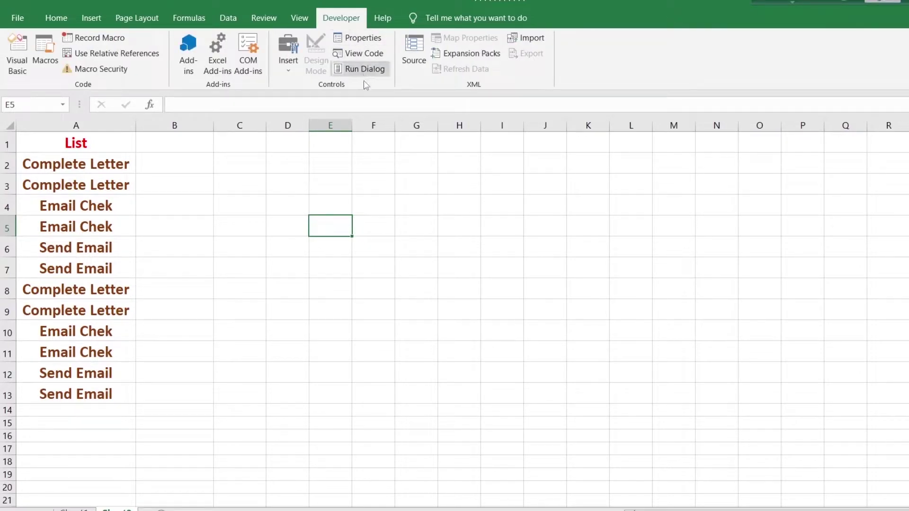
pyautogui.click(288, 60)
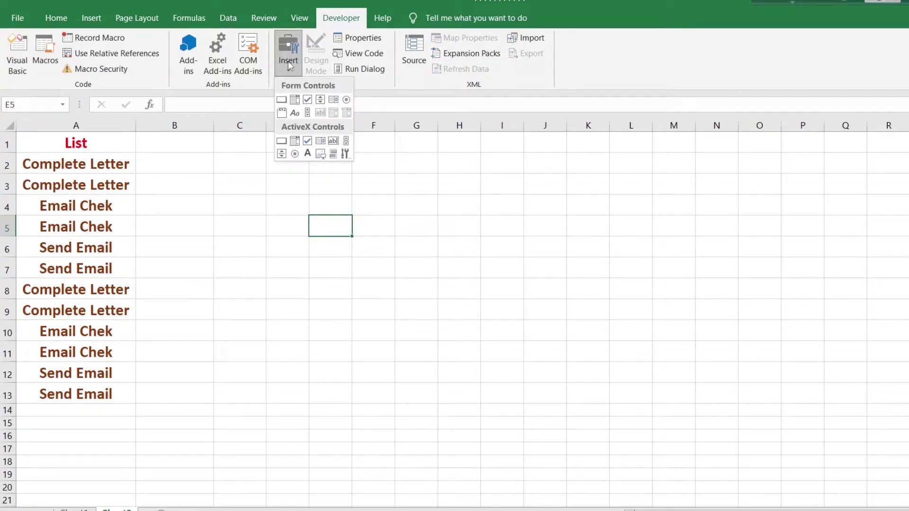
pyautogui.click(337, 206)
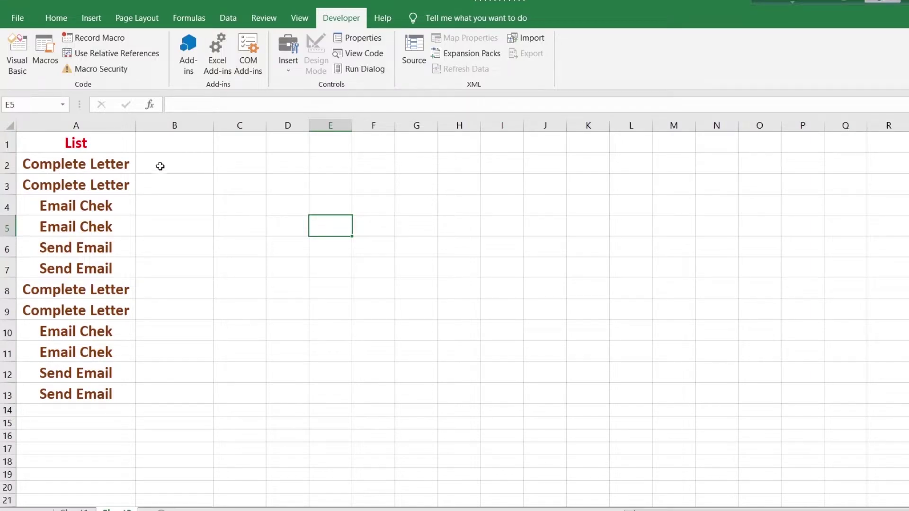
pyautogui.click(242, 164)
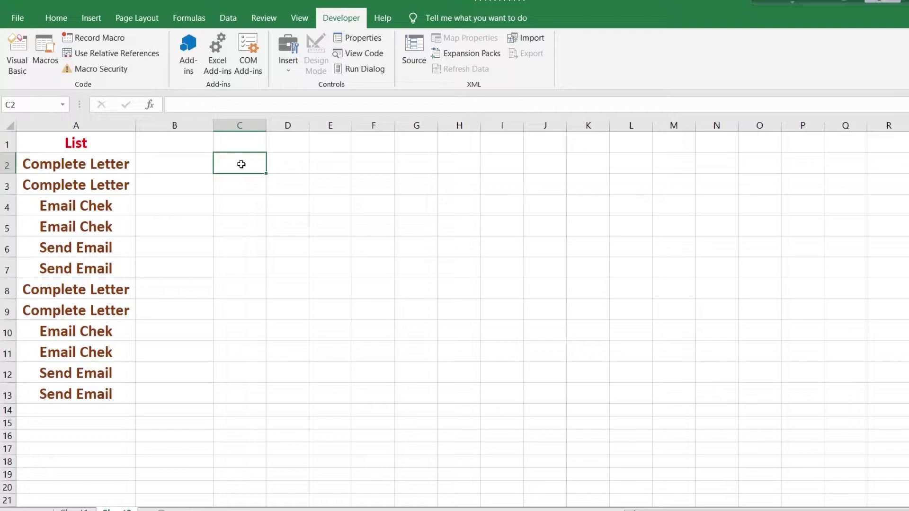
pyautogui.click(289, 61)
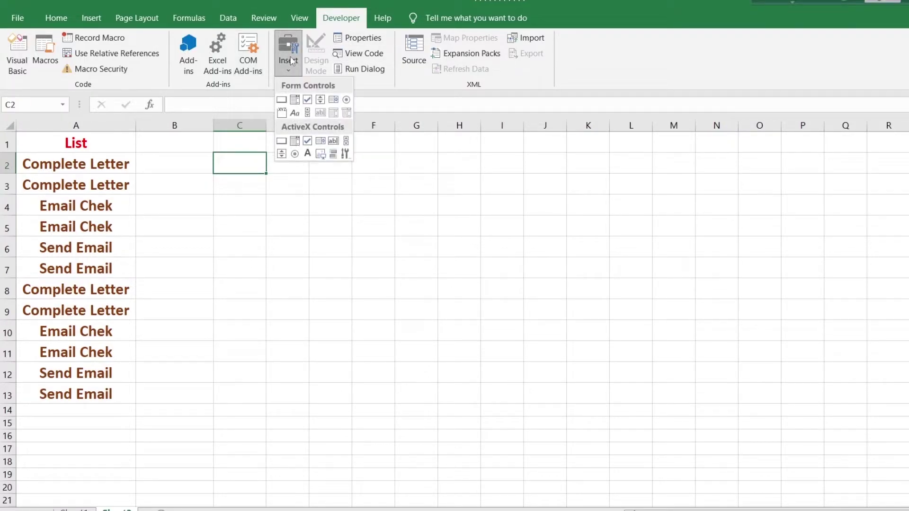
pyautogui.click(308, 100)
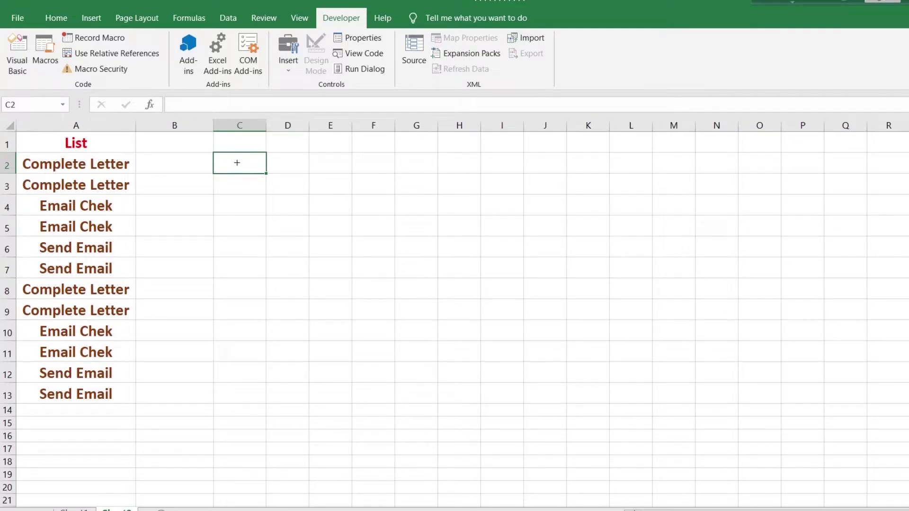
pyautogui.click(237, 162)
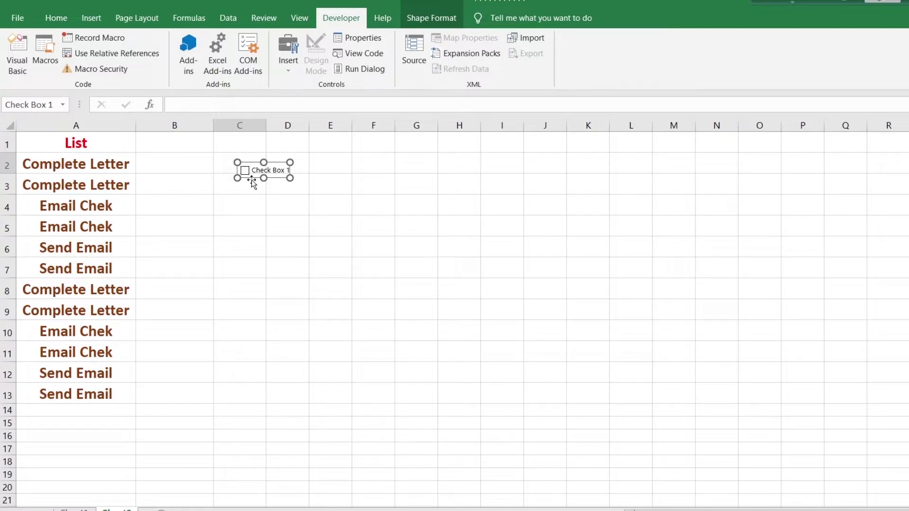
pyautogui.moveTo(277, 163)
pyautogui.mouseDown()
pyautogui.moveTo(265, 157)
pyautogui.moveTo(291, 171)
pyautogui.mouseUp()
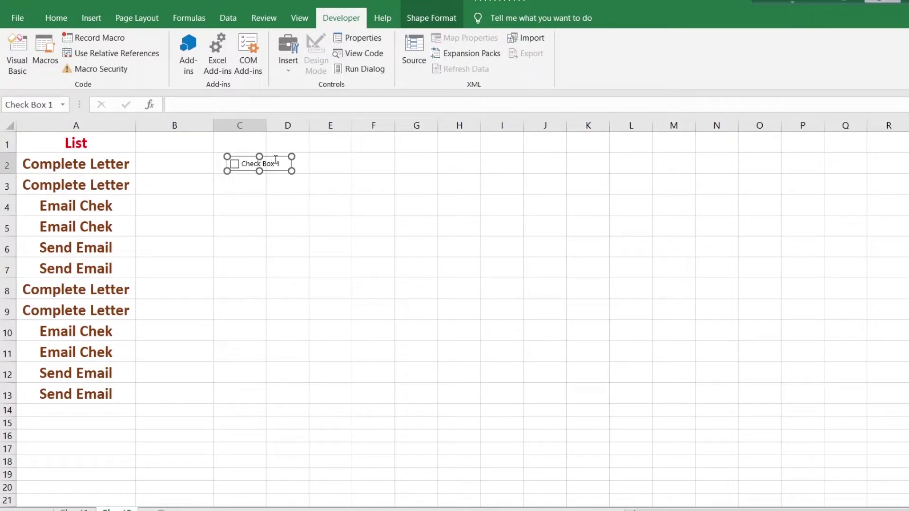
# Step: Delete the caption text of the first check box and centre its box in cell C2
pyautogui.click(274, 162)
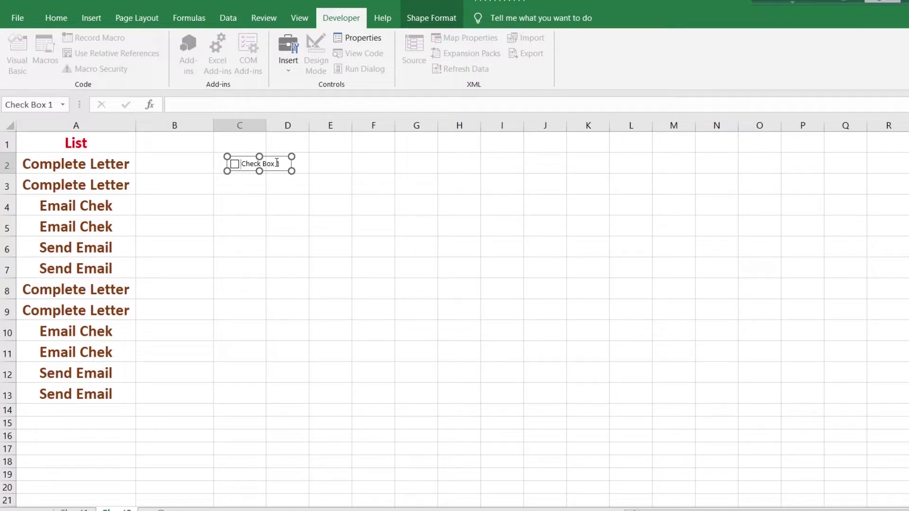
pyautogui.press('BackSpace')
pyautogui.press('BackSpace')
pyautogui.press('BackSpace')
pyautogui.press('BackSpace')
pyautogui.press('BackSpace')
pyautogui.press('BackSpace')
pyautogui.press('BackSpace')
pyautogui.click(259, 204)
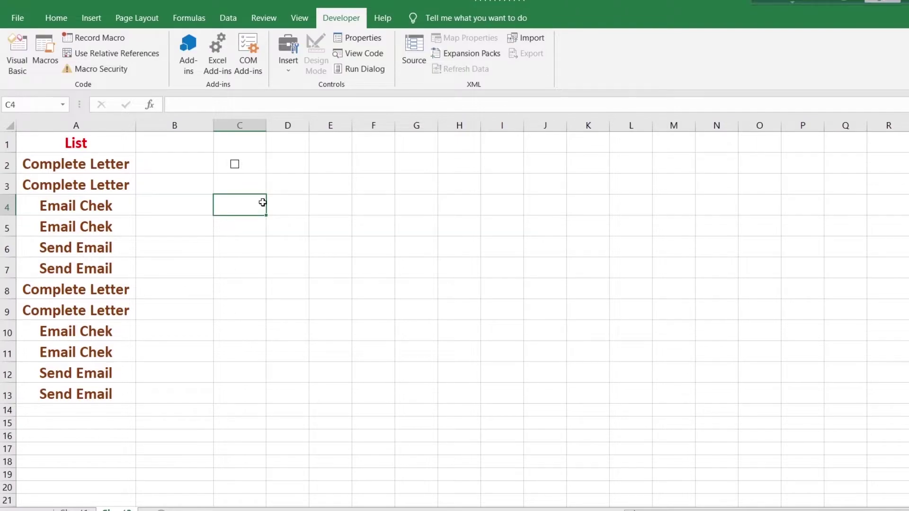
pyautogui.keyDown('ctrl'); pyautogui.click(247, 169); pyautogui.keyUp('ctrl')
pyautogui.click(272, 218)
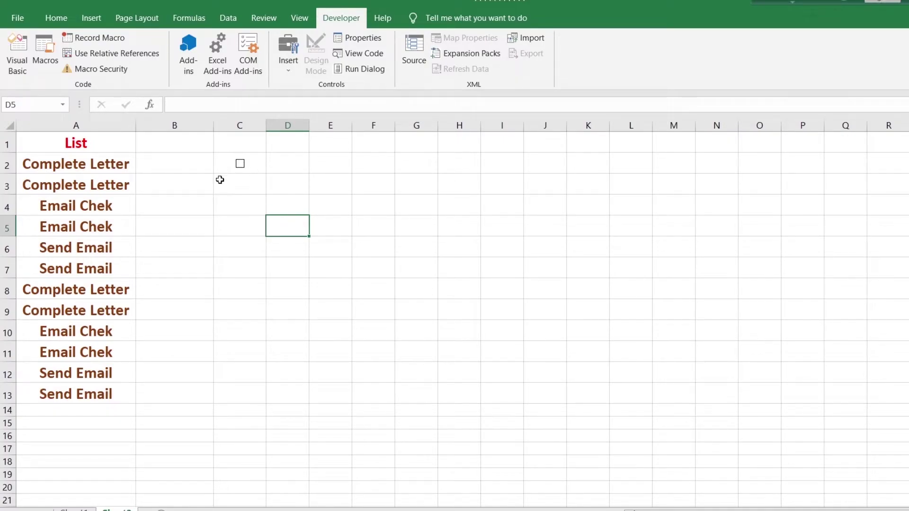
# Step: Insert a second form-control check box at cell C3 and shift it inside the row
pyautogui.click(241, 189)
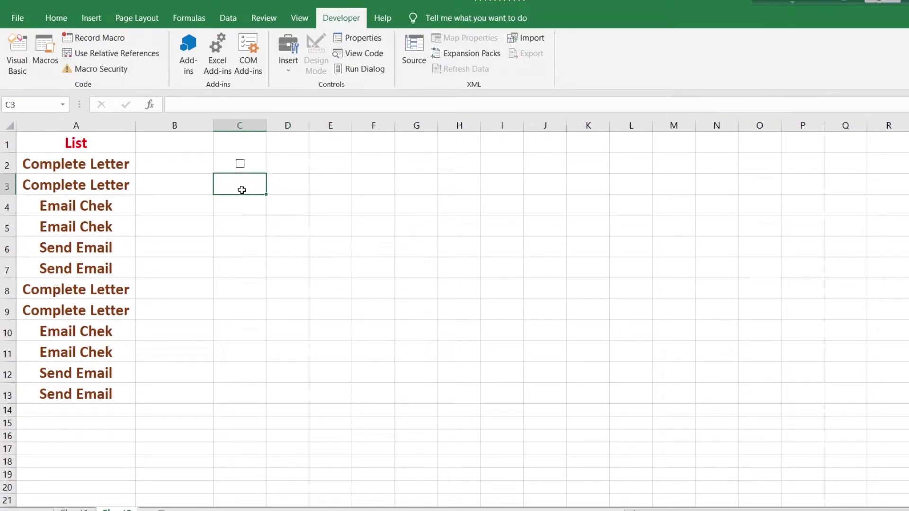
pyautogui.click(290, 60)
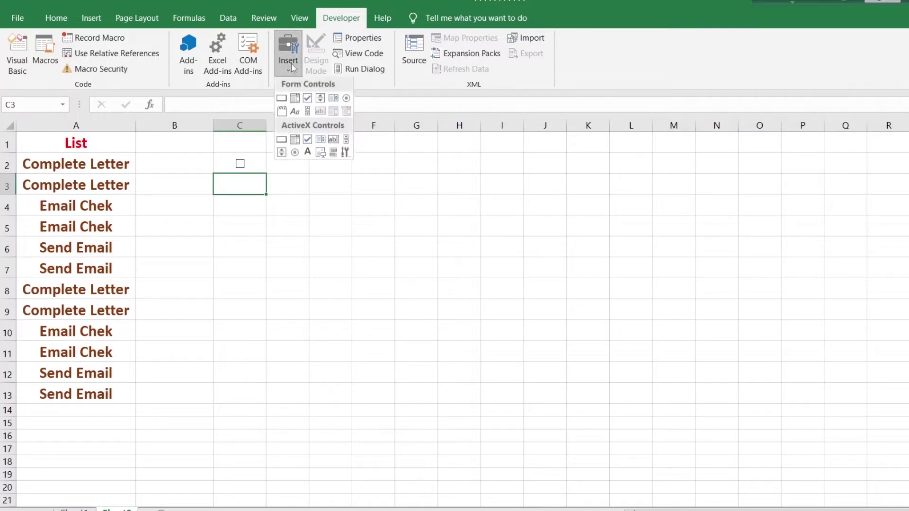
pyautogui.click(307, 100)
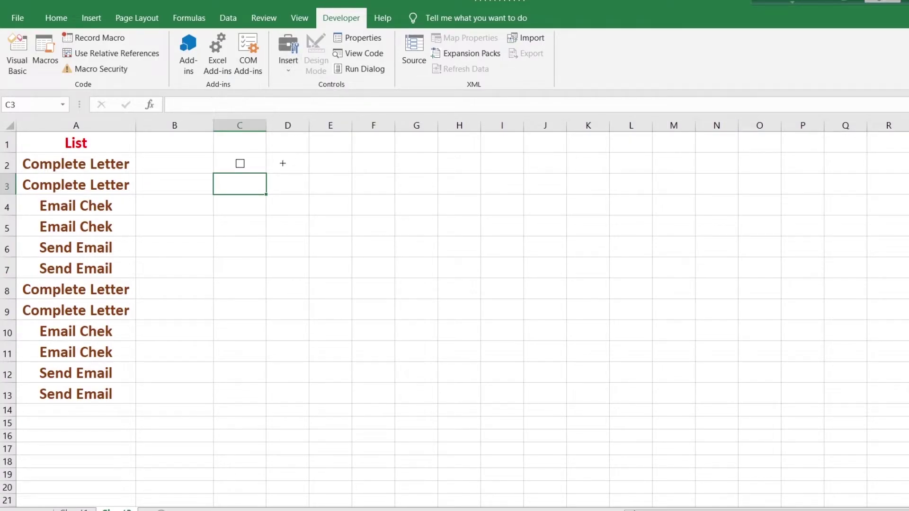
pyautogui.click(244, 183)
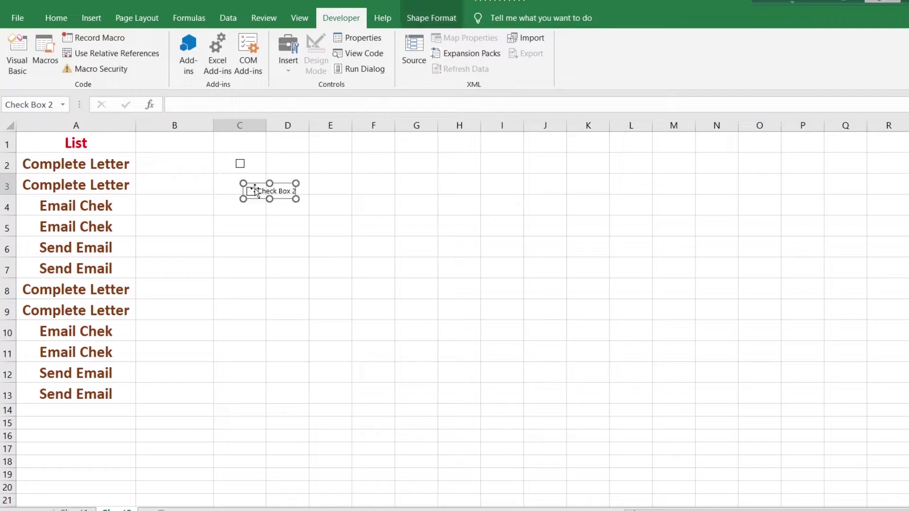
pyautogui.moveTo(278, 184); pyautogui.dragTo(261, 179)
# Step: Delete the entire caption text of the check box in C3
pyautogui.click(269, 185)
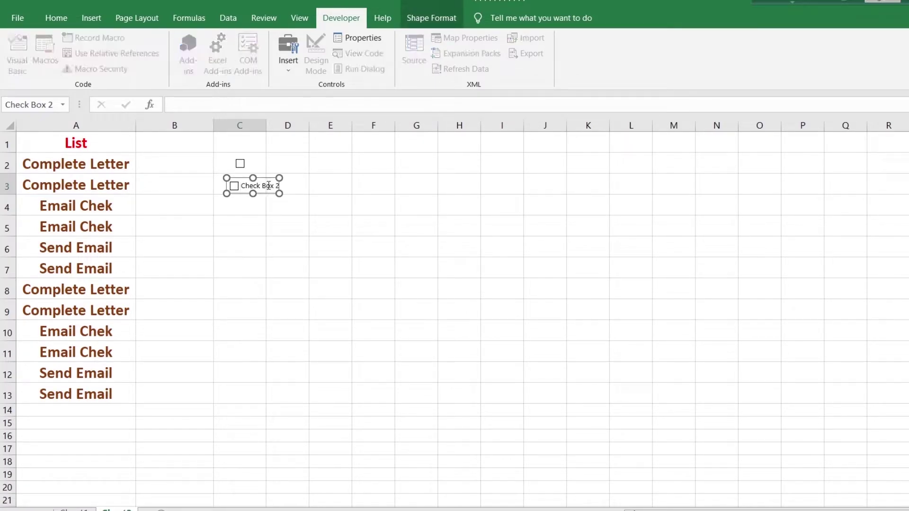
pyautogui.press('BackSpace')
pyautogui.press('BackSpace')
pyautogui.press('BackSpace')
pyautogui.press('BackSpace')
pyautogui.press('BackSpace')
pyautogui.press('BackSpace')
pyautogui.press('BackSpace')
pyautogui.press('BackSpace')
pyautogui.press('Delete')
pyautogui.press('Delete')
pyautogui.press('Delete')
pyautogui.click(254, 196)
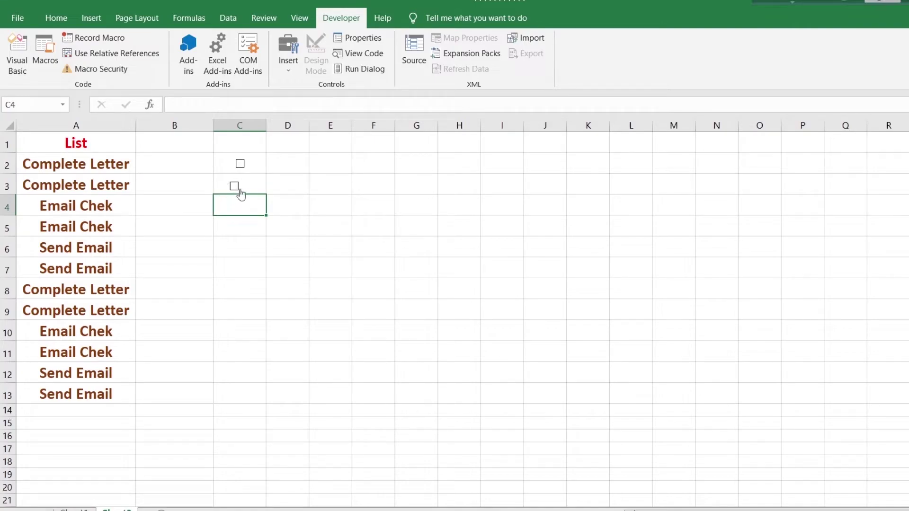
# Step: Move the check box in C3 so it lines up vertically with the one in C2
pyautogui.rightClick(242, 184)
pyautogui.click(262, 178)
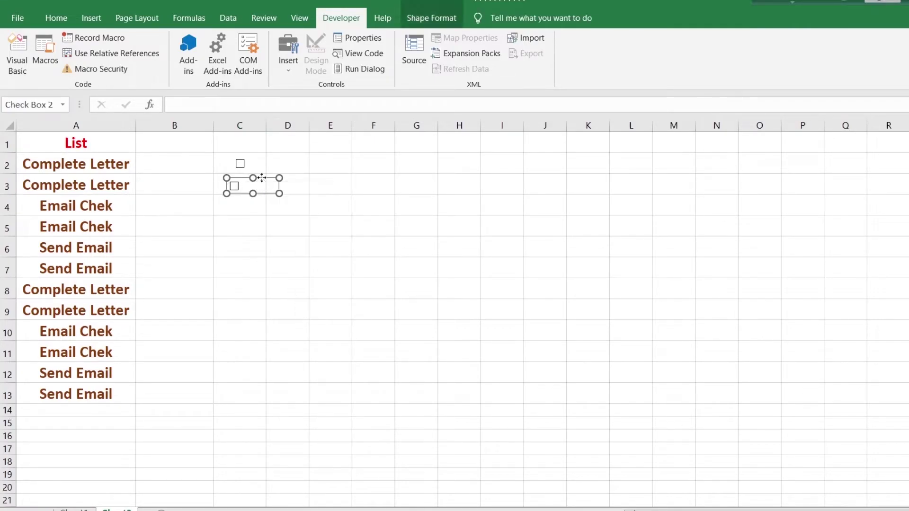
pyautogui.moveTo(262, 178); pyautogui.dragTo(269, 177)
pyautogui.click(286, 209)
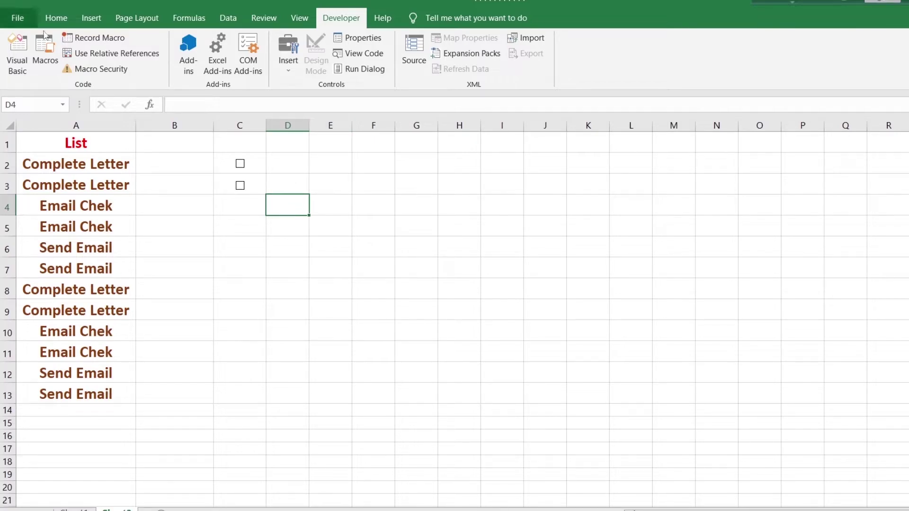
# Step: Fill the check box from C3 down through C13 so every list item has one
pyautogui.click(225, 185)
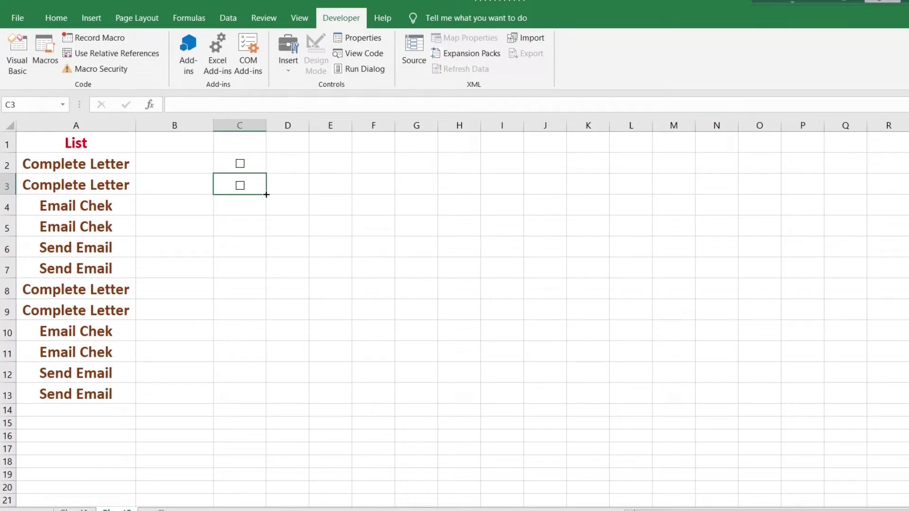
pyautogui.moveTo(266, 195); pyautogui.dragTo(262, 401)
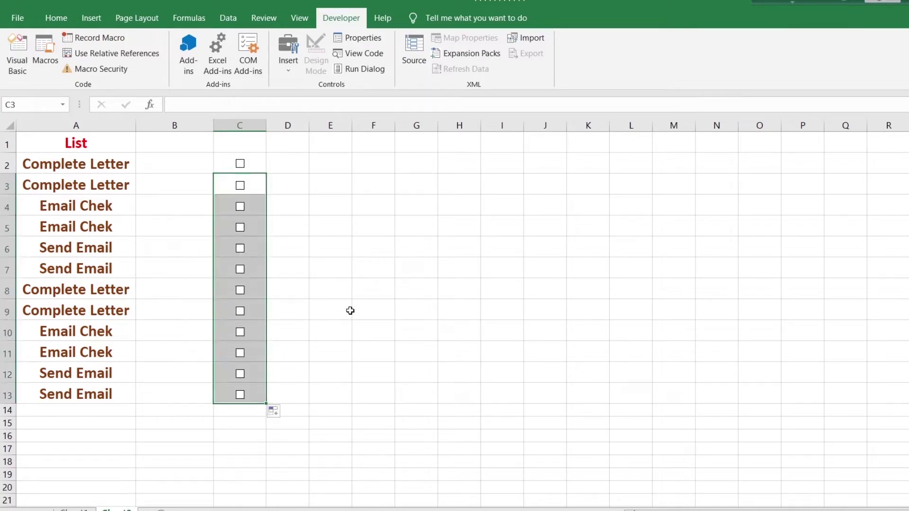
pyautogui.click(384, 250)
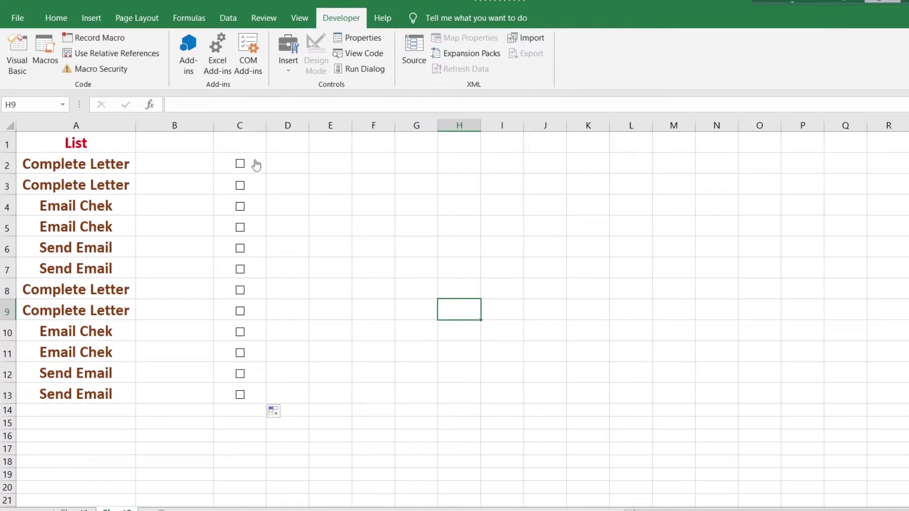
# Step: Link the check box in C2 to cell $B$2 and set its value to Checked
pyautogui.rightClick(241, 165)
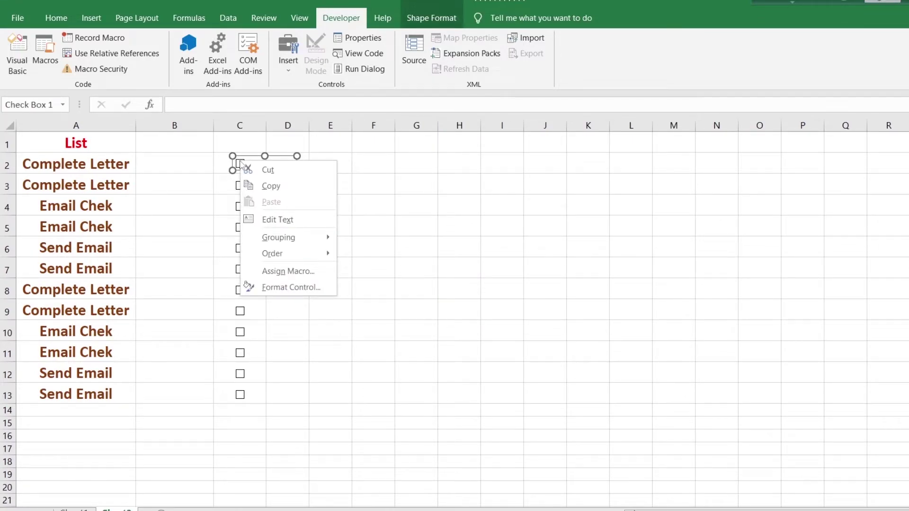
pyautogui.click(297, 287)
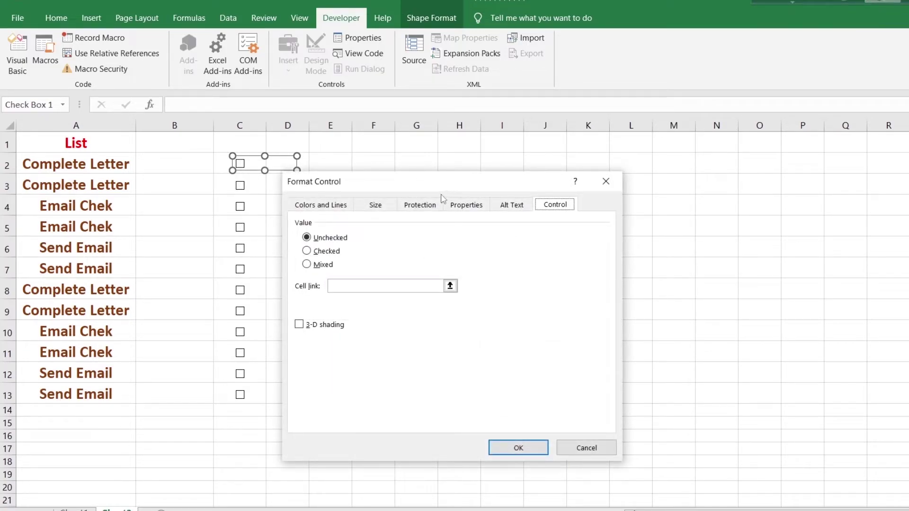
pyautogui.click(376, 209)
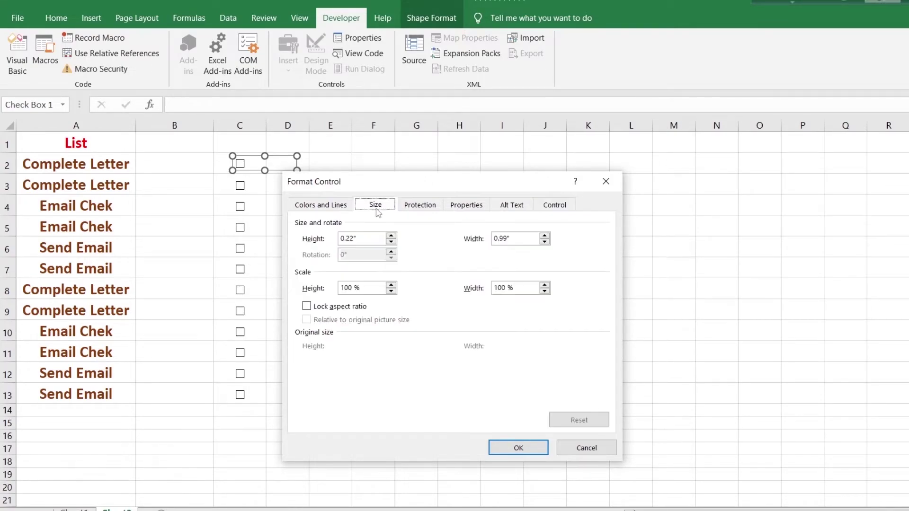
pyautogui.click(464, 208)
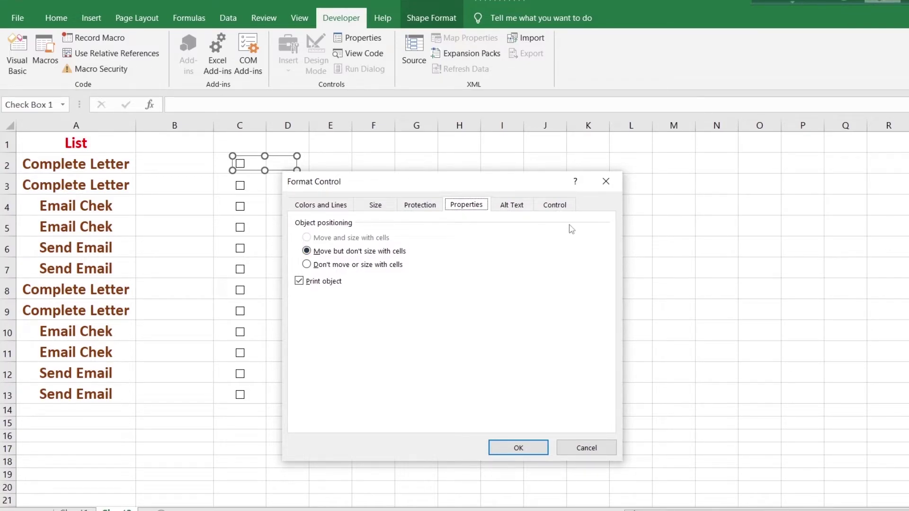
pyautogui.click(556, 206)
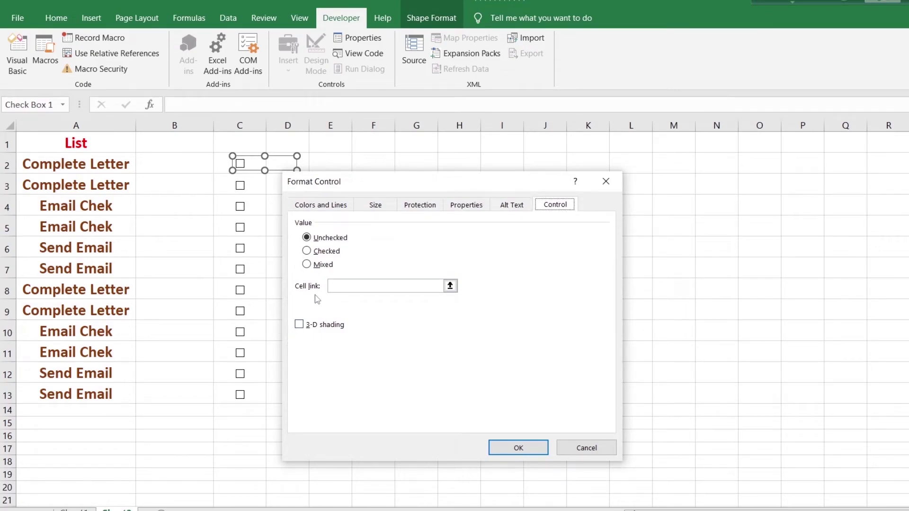
pyautogui.click(348, 286)
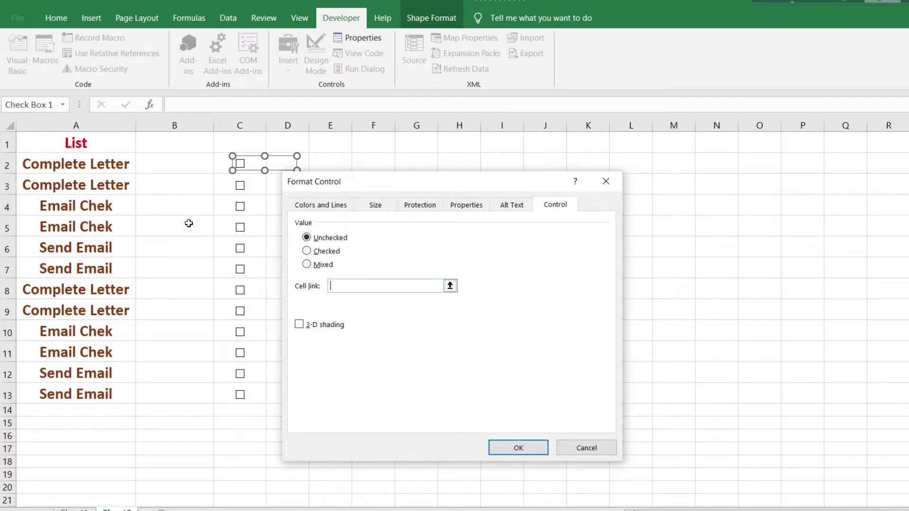
pyautogui.click(179, 165)
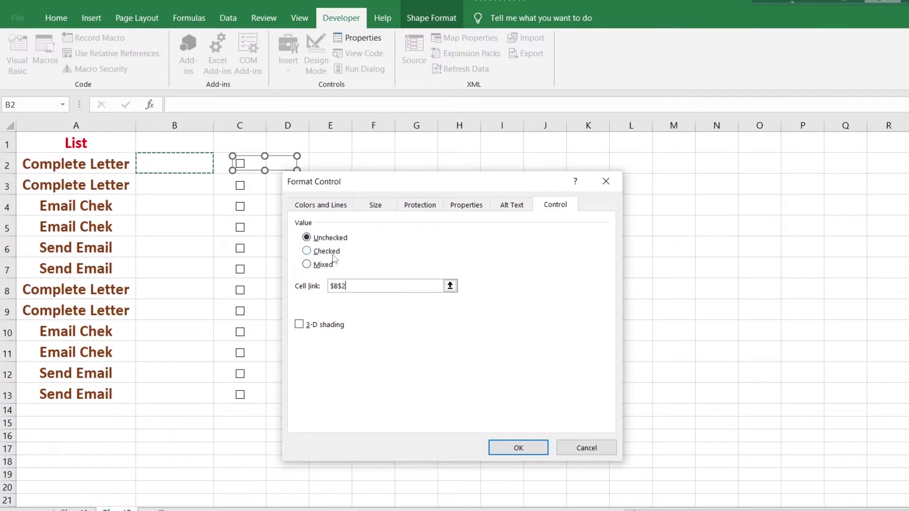
pyautogui.click(308, 252)
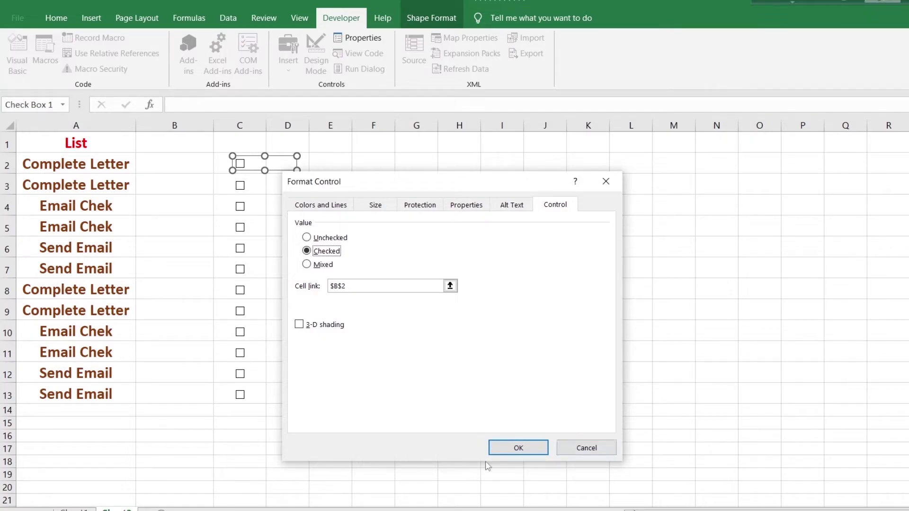
pyautogui.click(518, 448)
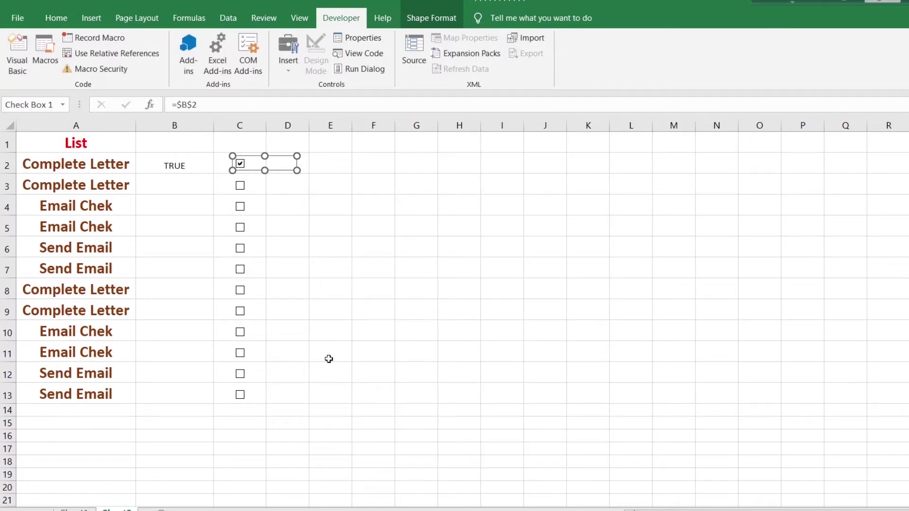
# Step: Link the check box in C3 to cell $B$3 and set its value to Checked
pyautogui.rightClick(248, 191)
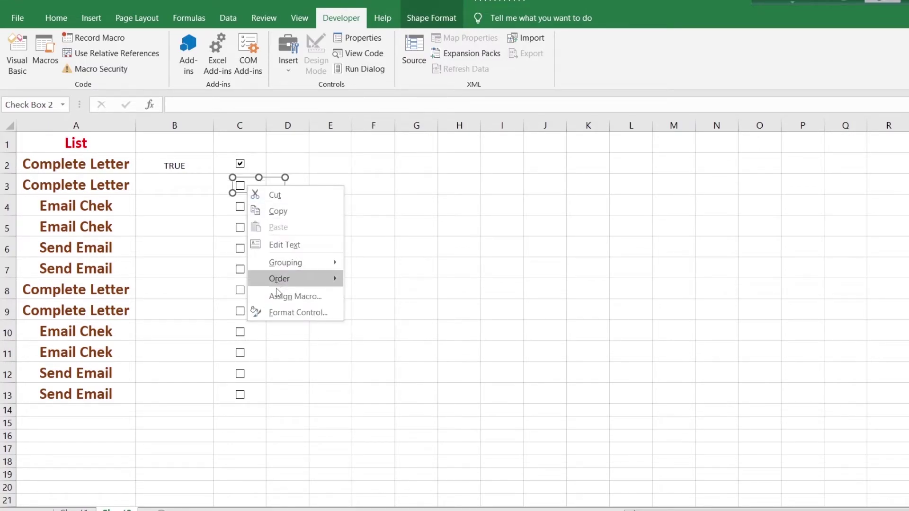
pyautogui.click(284, 311)
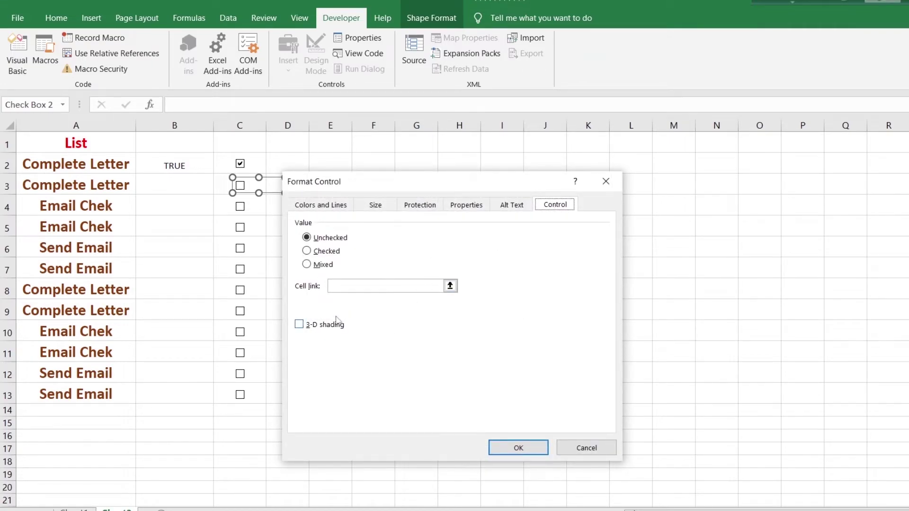
pyautogui.click(341, 287)
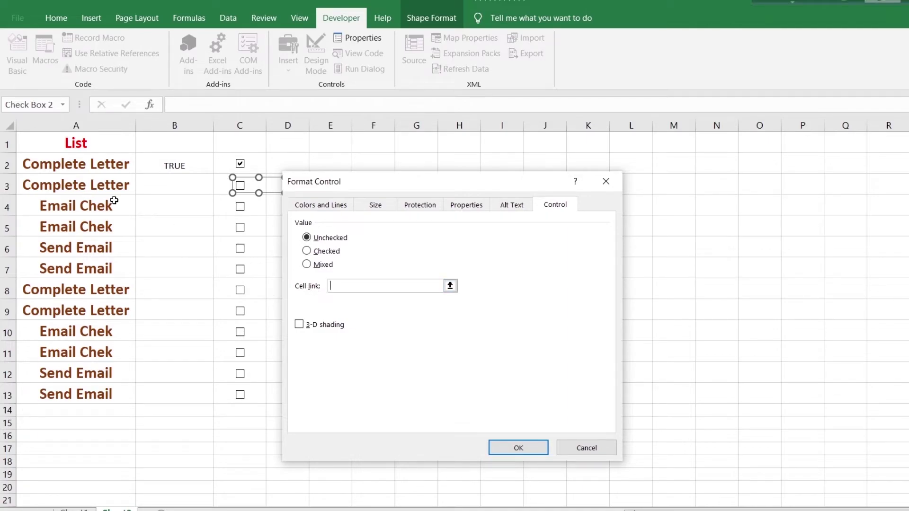
pyautogui.click(176, 184)
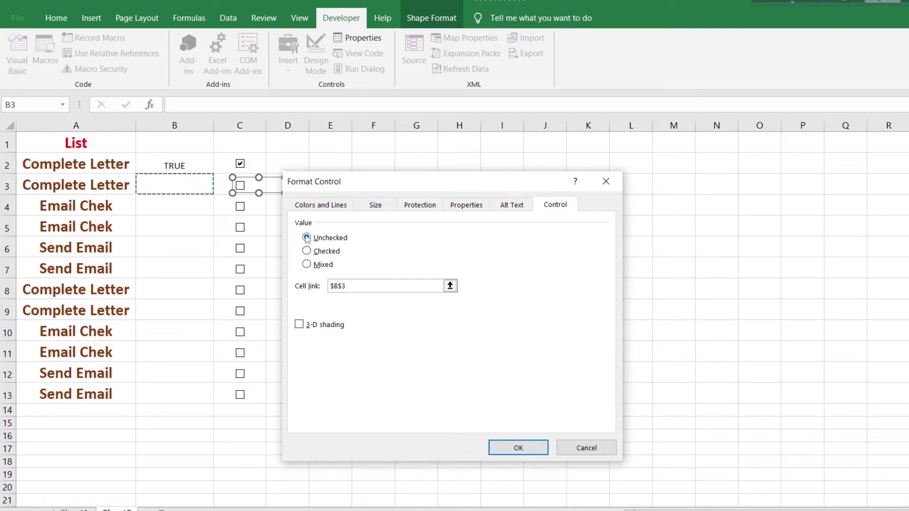
pyautogui.click(307, 251)
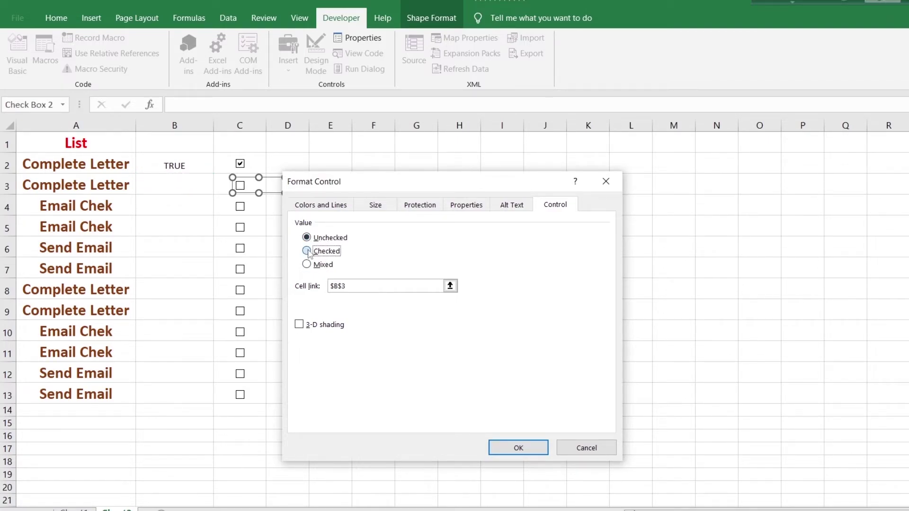
pyautogui.click(519, 447)
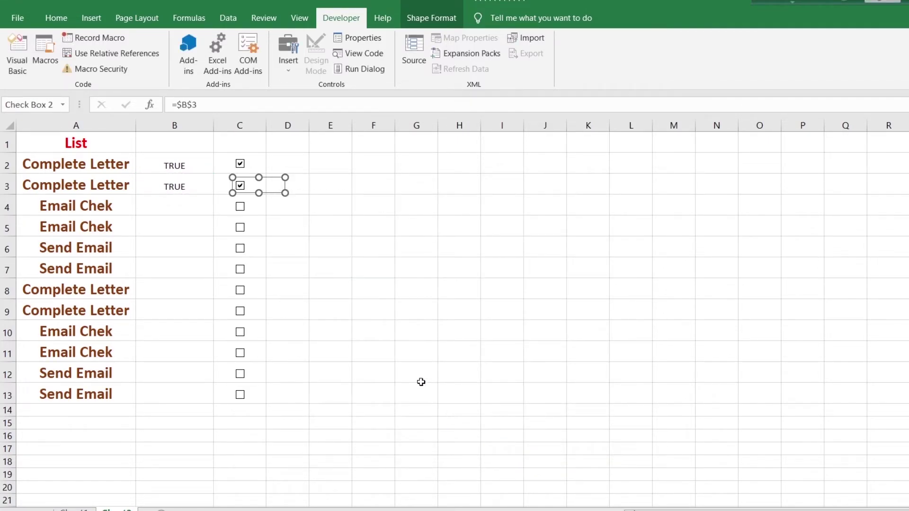
# Step: Link the check box in C4 to cell $B$4 and set its value to Checked
pyautogui.rightClick(242, 209)
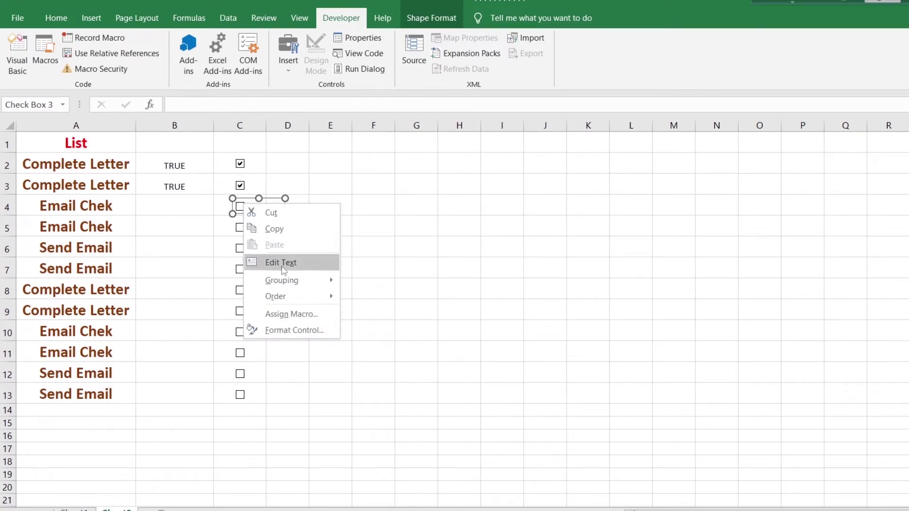
pyautogui.click(294, 330)
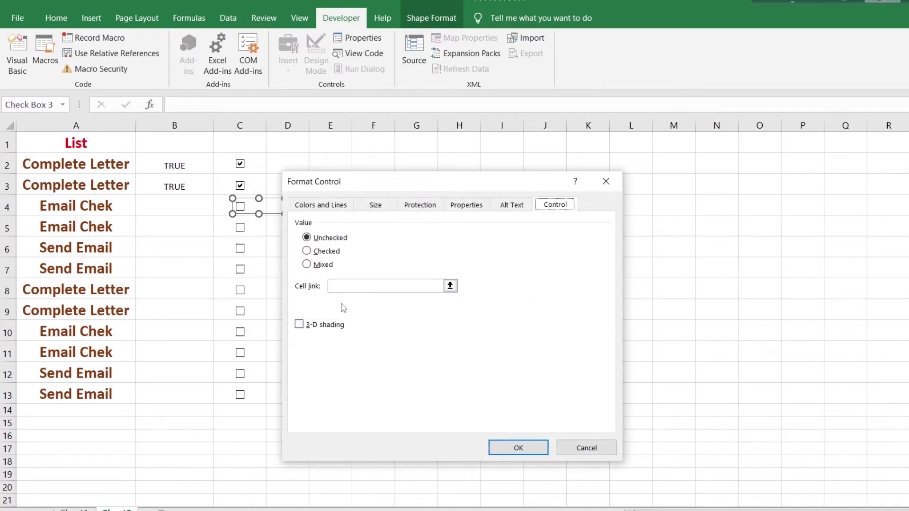
pyautogui.click(343, 286)
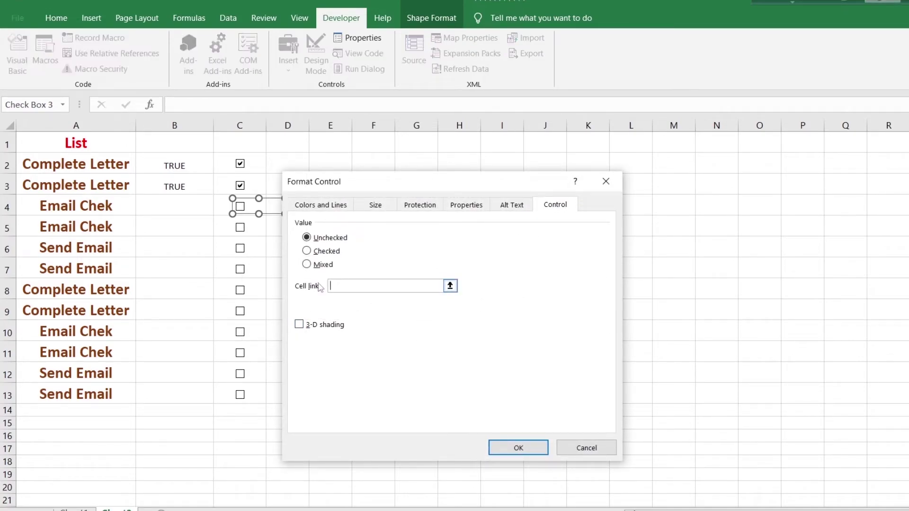
pyautogui.click(183, 207)
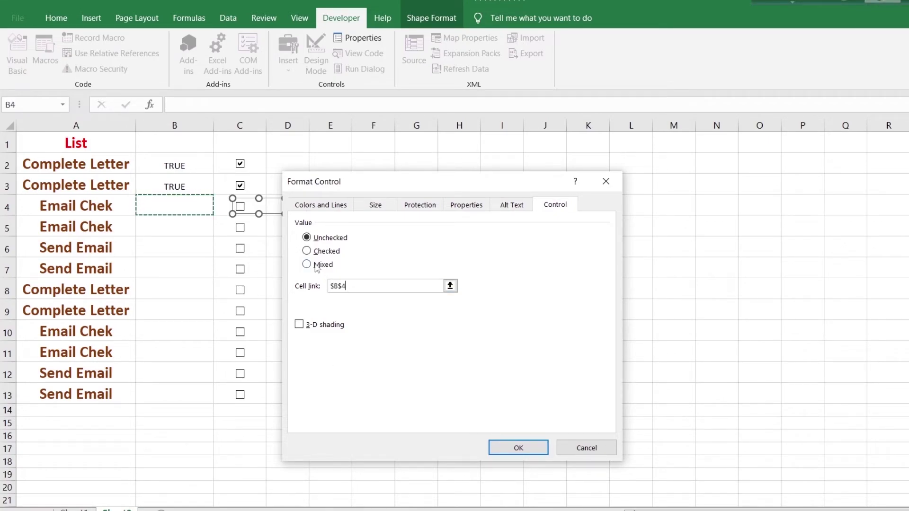
pyautogui.click(308, 252)
pyautogui.click(519, 449)
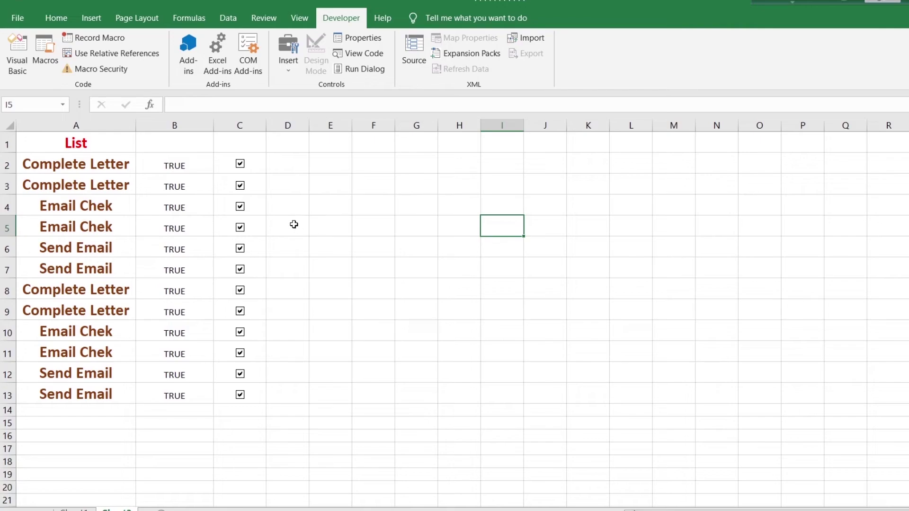
# Step: Clear the check boxes in C2, C3 and C4, and tick those in C2 and C4 again
pyautogui.click(242, 170)
pyautogui.click(242, 188)
pyautogui.click(245, 210)
pyautogui.click(239, 165)
pyautogui.click(241, 208)
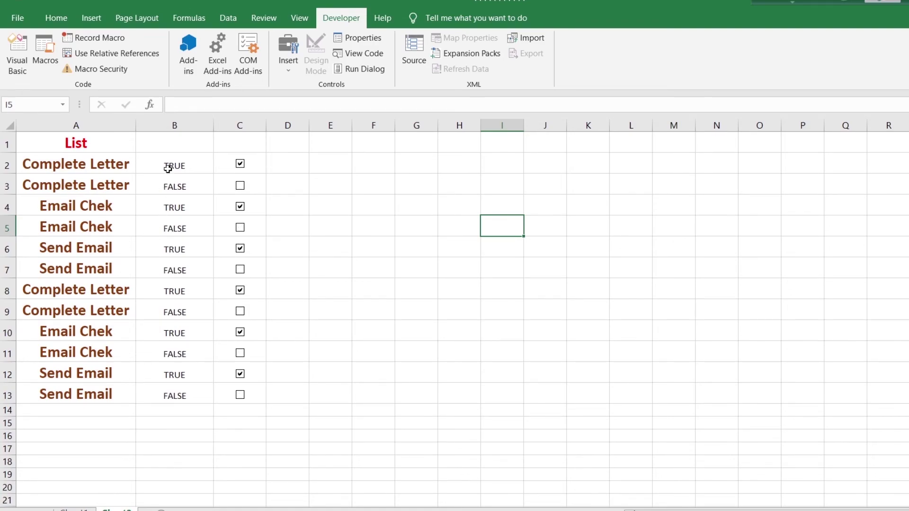
# Step: Format the TRUE/FALSE values in B2:B13 as bold with font size 18
pyautogui.moveTo(177, 162); pyautogui.dragTo(185, 388)
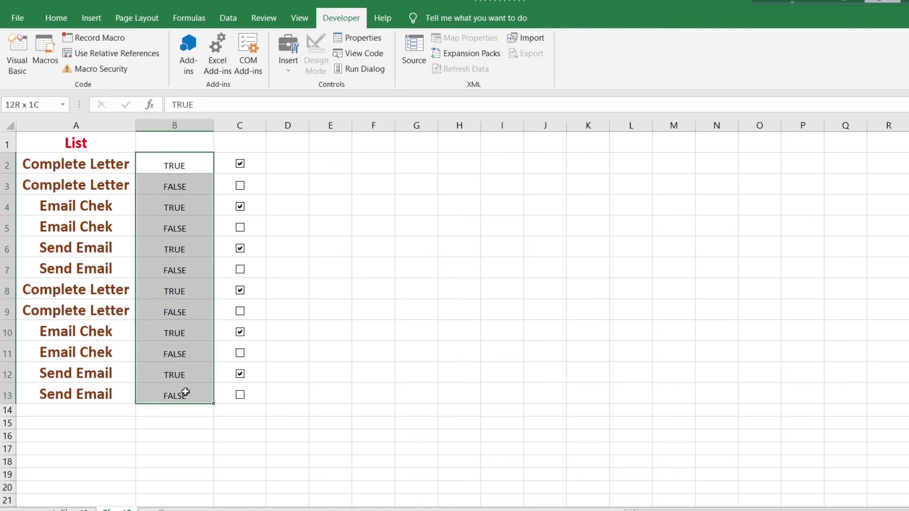
pyautogui.click(56, 18)
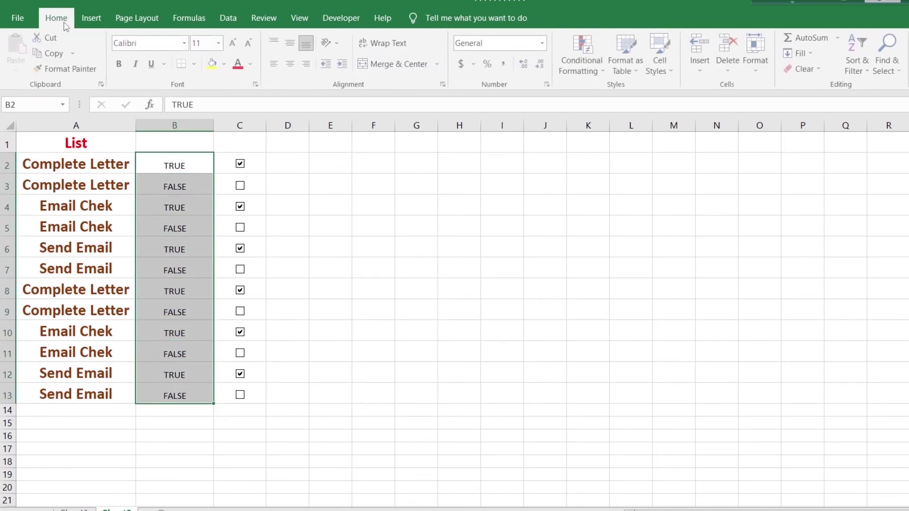
pyautogui.click(121, 65)
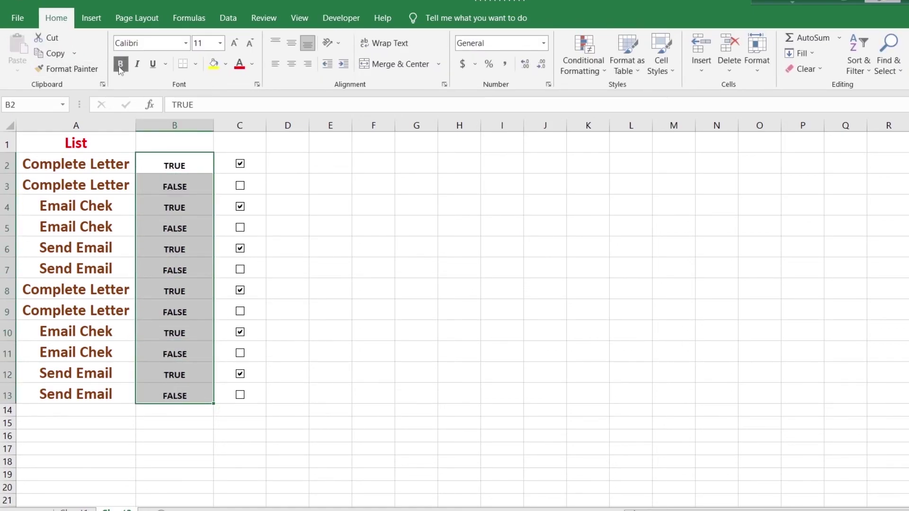
pyautogui.click(220, 44)
pyautogui.click(203, 150)
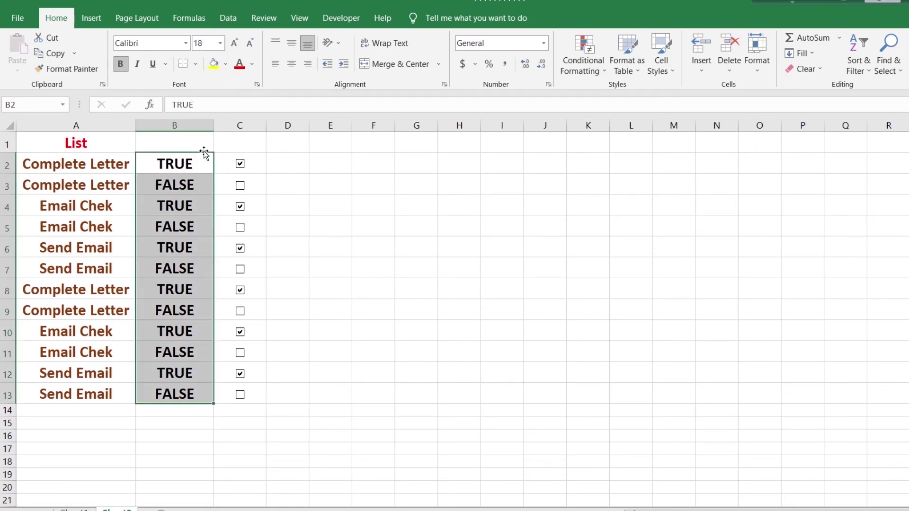
pyautogui.click(404, 304)
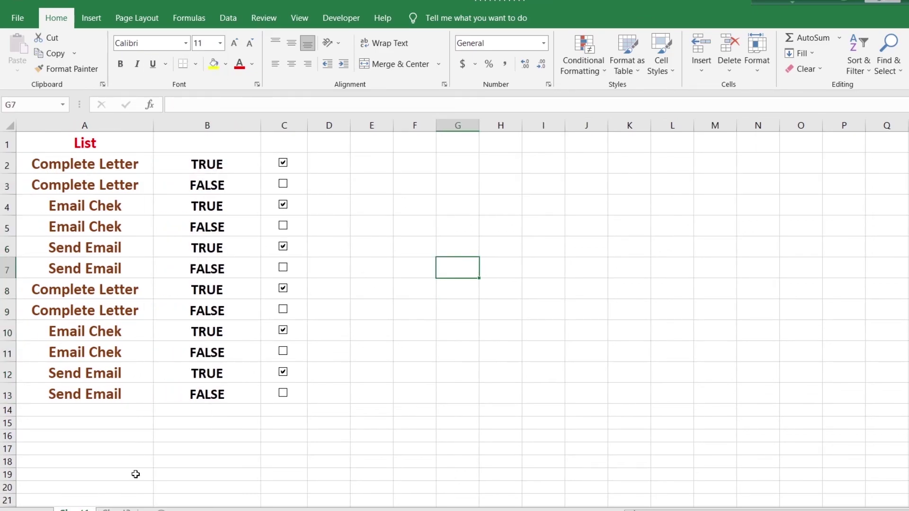